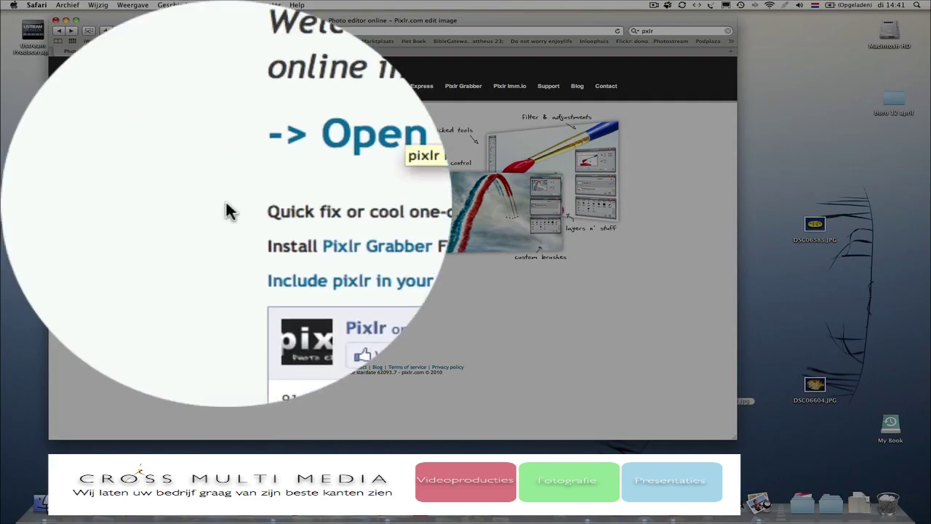
Step: Launch the Pixlr photo editor and open DSC06585.JPG from the computer
click(226, 163)
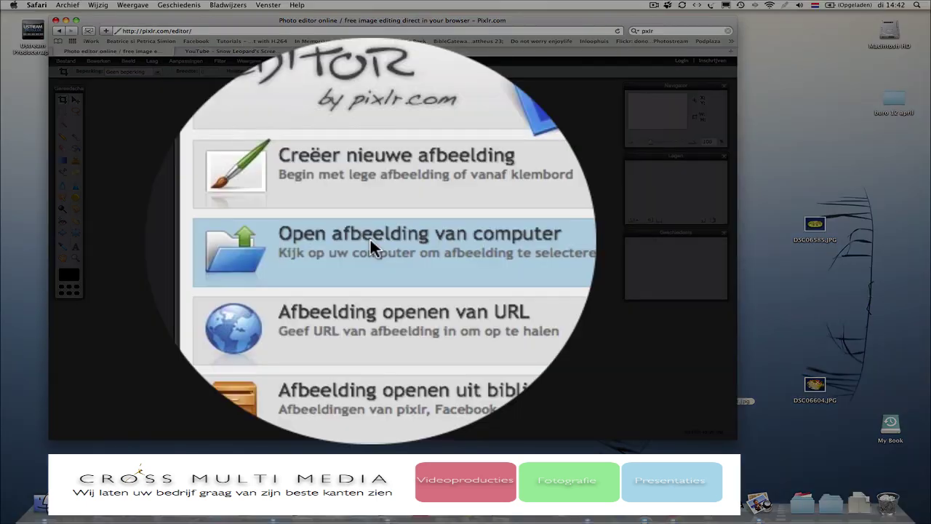
click(363, 240)
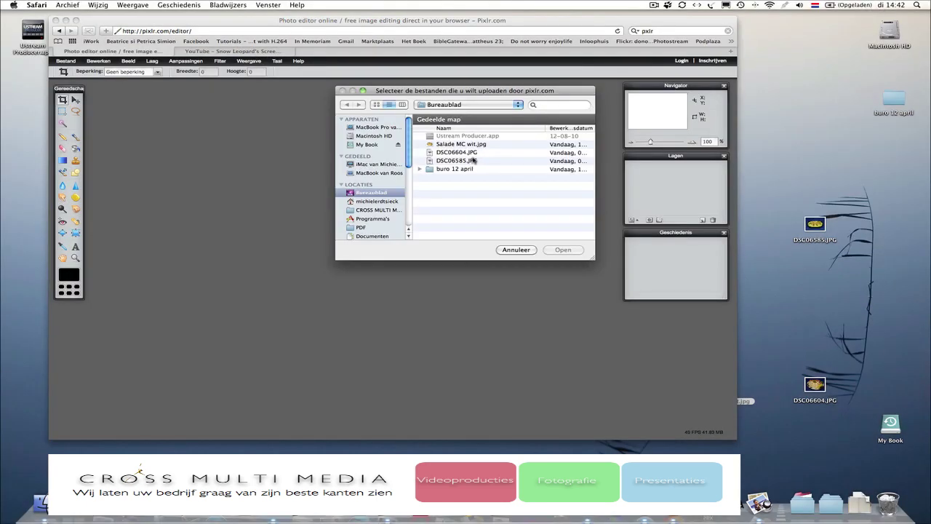
click(473, 161)
click(565, 249)
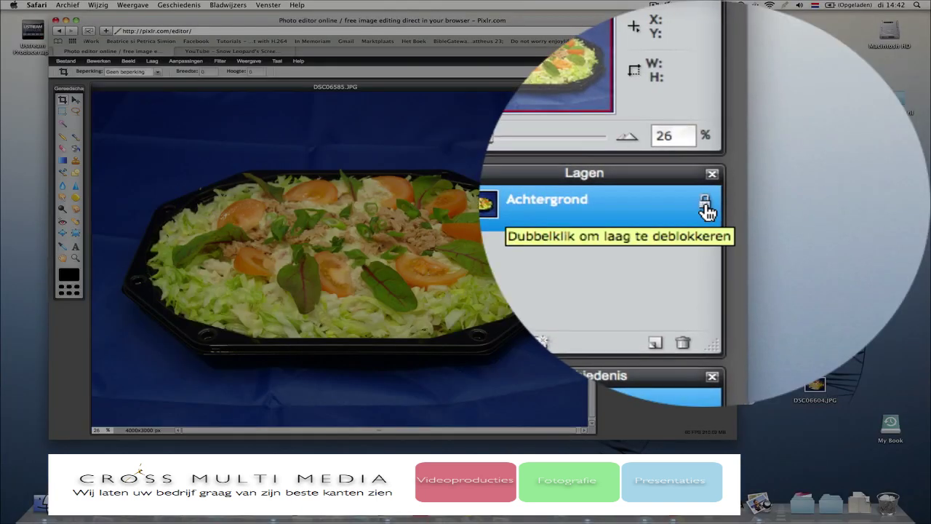
Step: Unlock the background layer of the salad photo and duplicate it
double_click(705, 206)
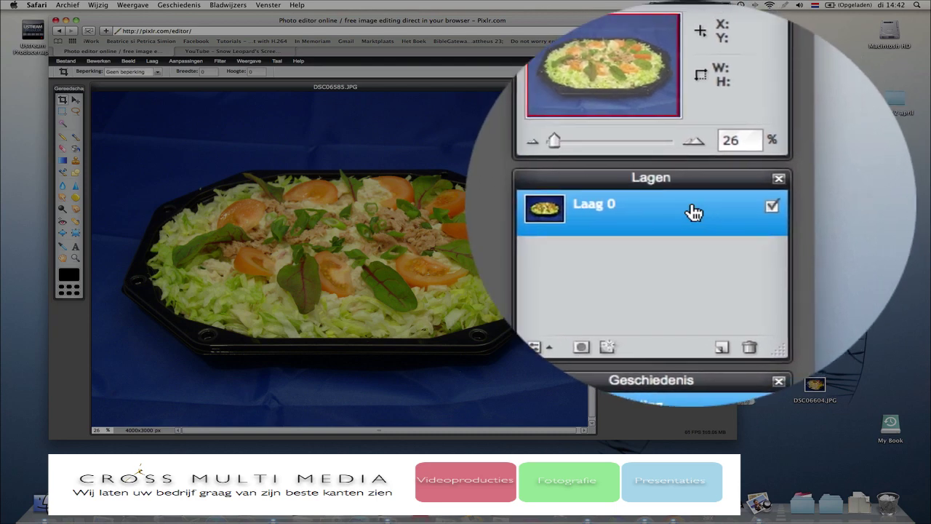
mouse_move(695, 212)
mouse_down()
mouse_move(702, 208)
mouse_move(701, 219)
mouse_up()
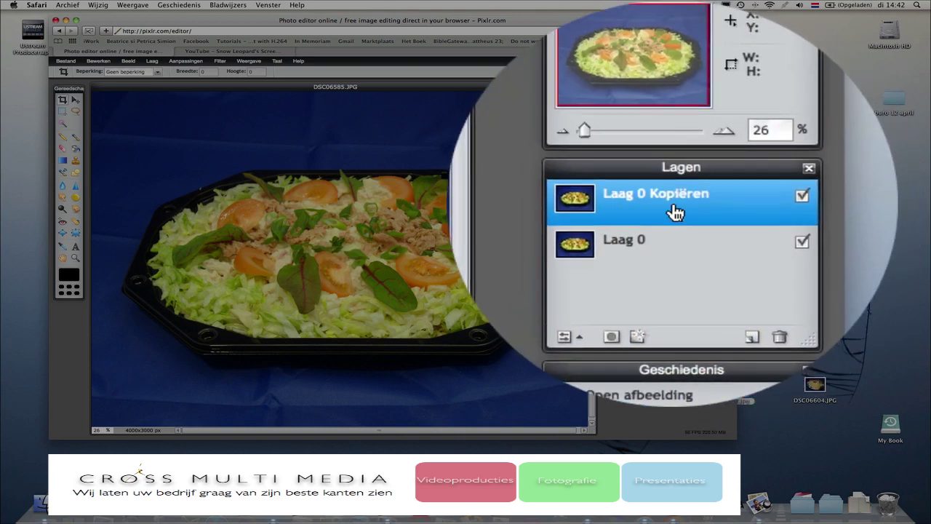
Step: Rename the duplicated layer to Kopie and the layer below it to Origineel
double_click(675, 210)
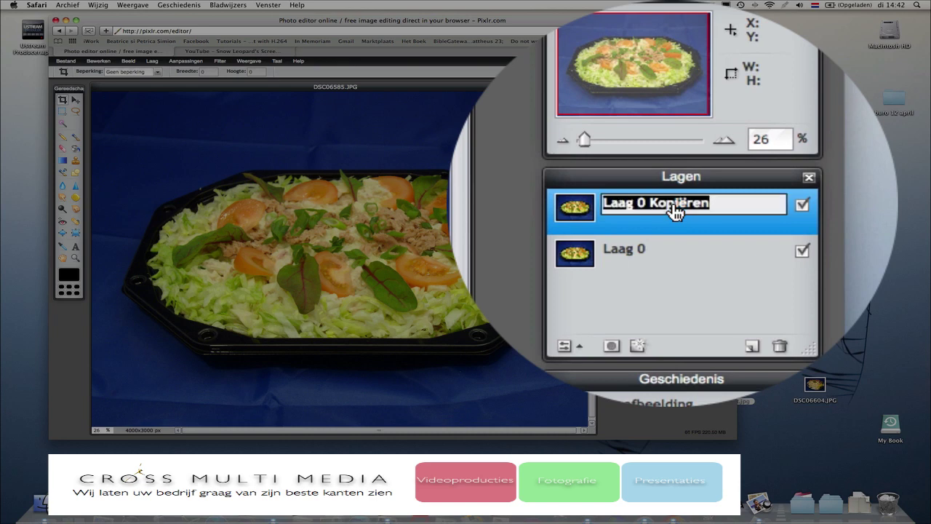
text(Kopie)
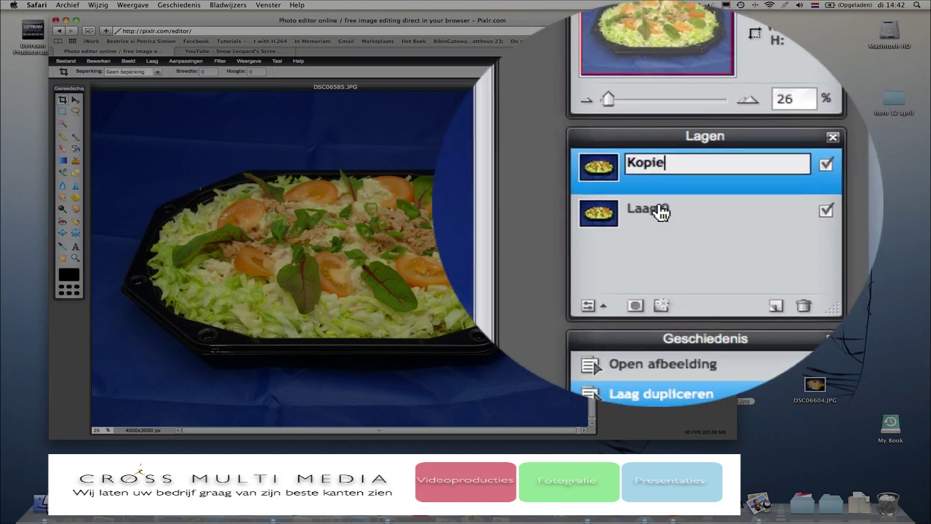
double_click(660, 211)
text(Origineel)
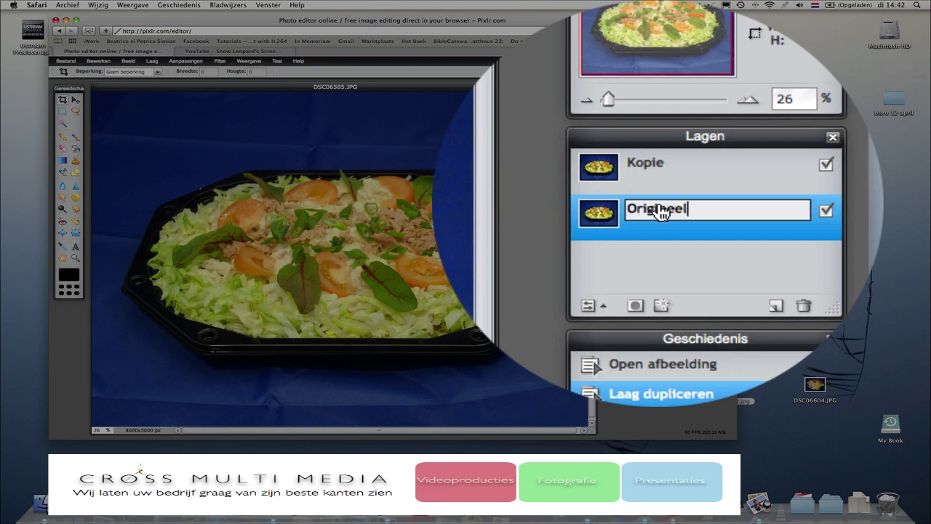
key(Return)
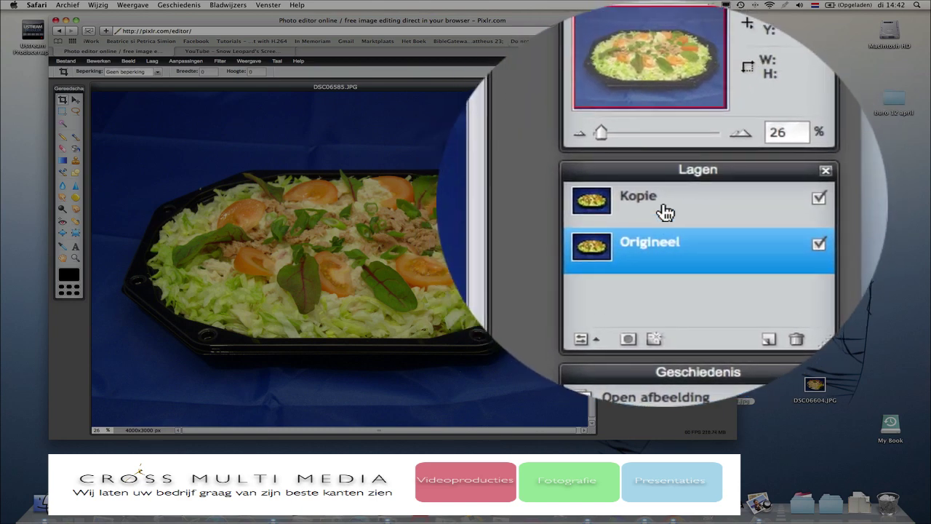
Step: Make the Kopie layer the active layer for editing
click(666, 211)
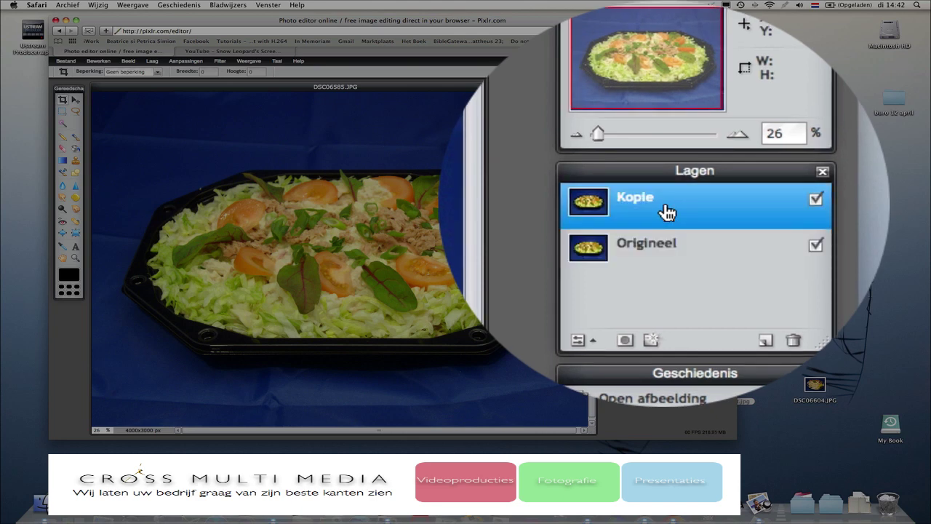
click(658, 246)
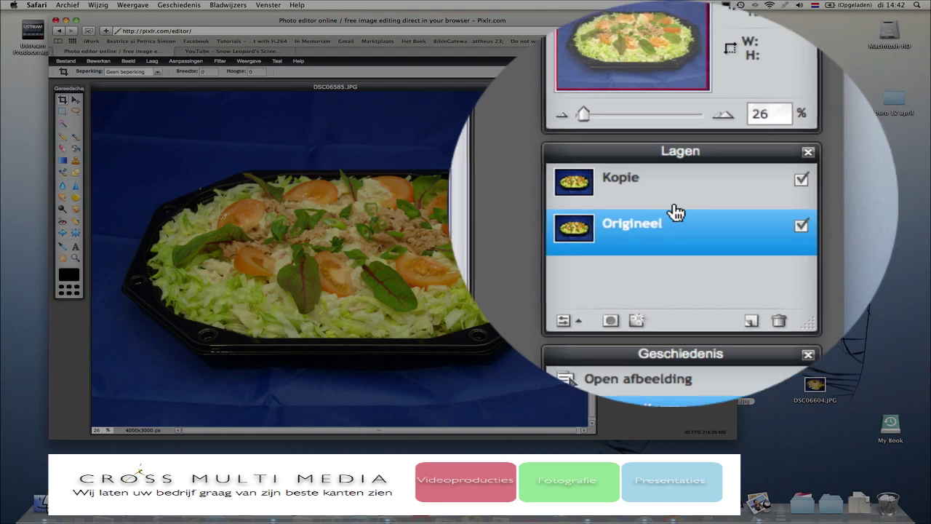
click(673, 176)
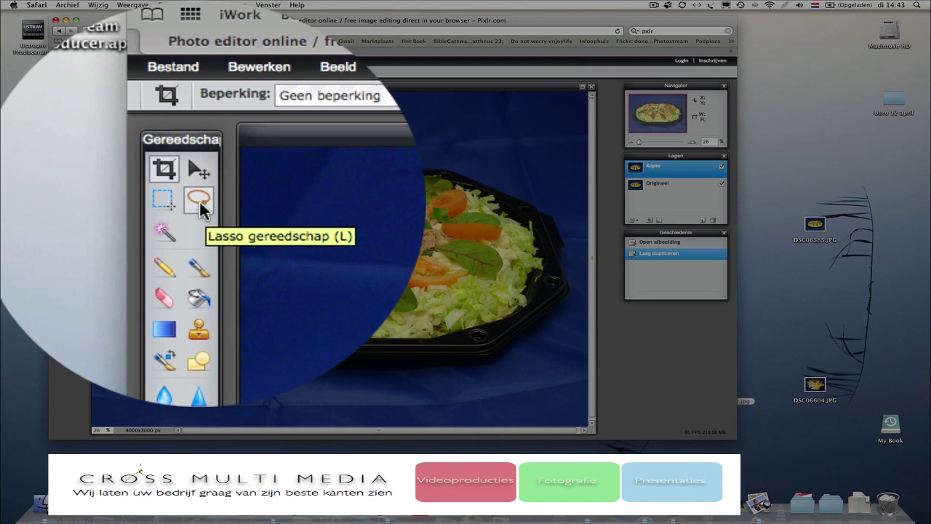
Step: Try a freehand lasso selection around the upper tomato slice and step the history back to the layer duplication
click(198, 200)
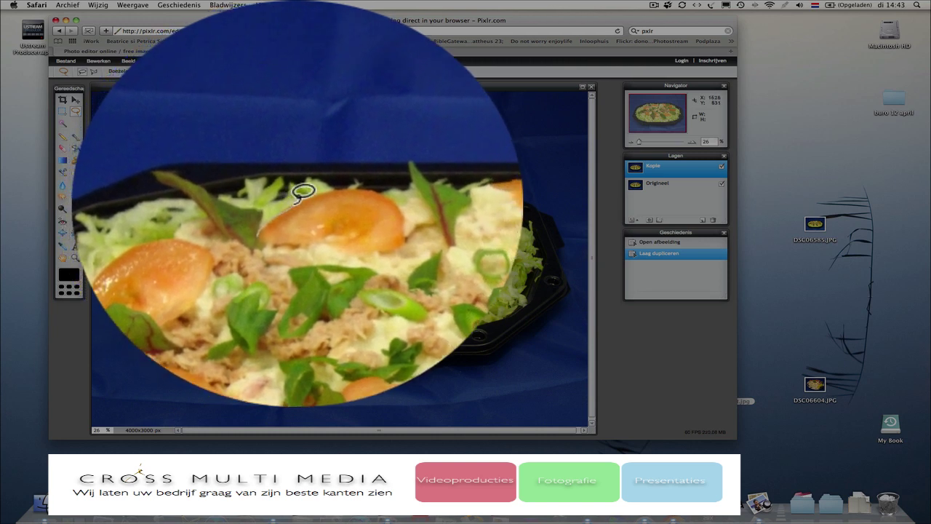
mouse_move(295, 202)
mouse_down()
mouse_move(336, 204)
mouse_move(328, 223)
mouse_move(256, 218)
mouse_move(290, 187)
mouse_up()
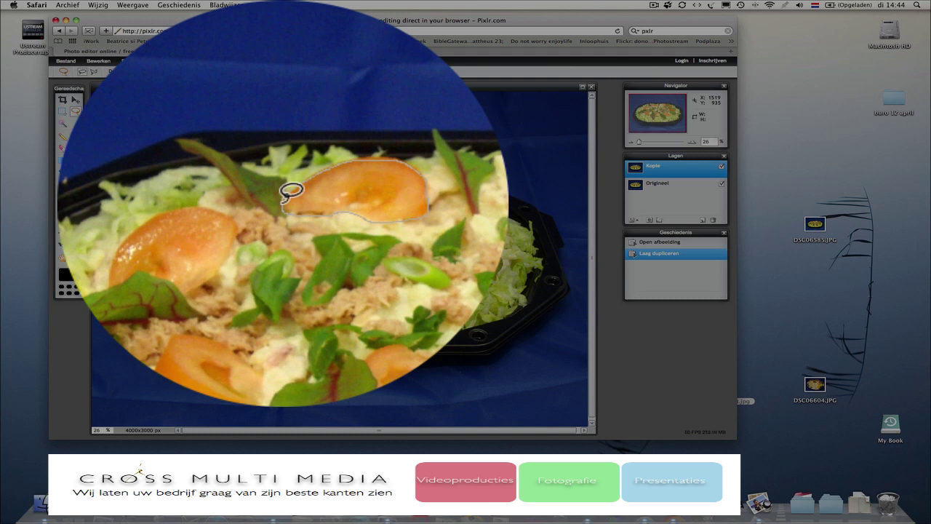
drag(291, 191, 291, 189)
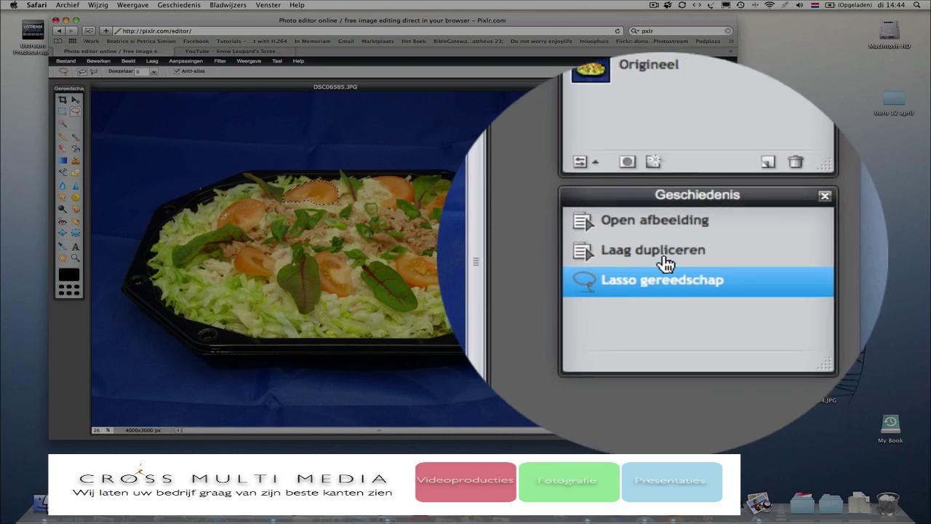
click(667, 255)
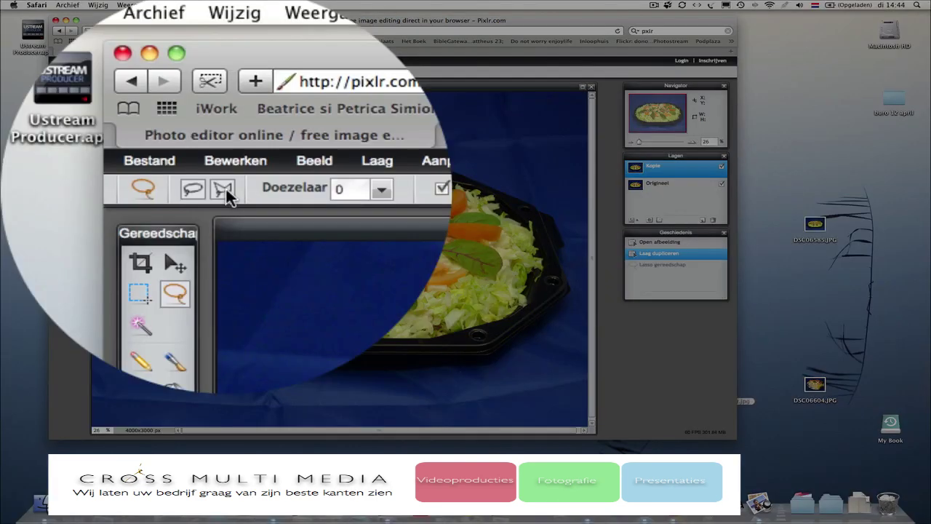
Step: Select the whole salad tray along its outer edge with the polygonal lasso, using a feather of 20
click(224, 191)
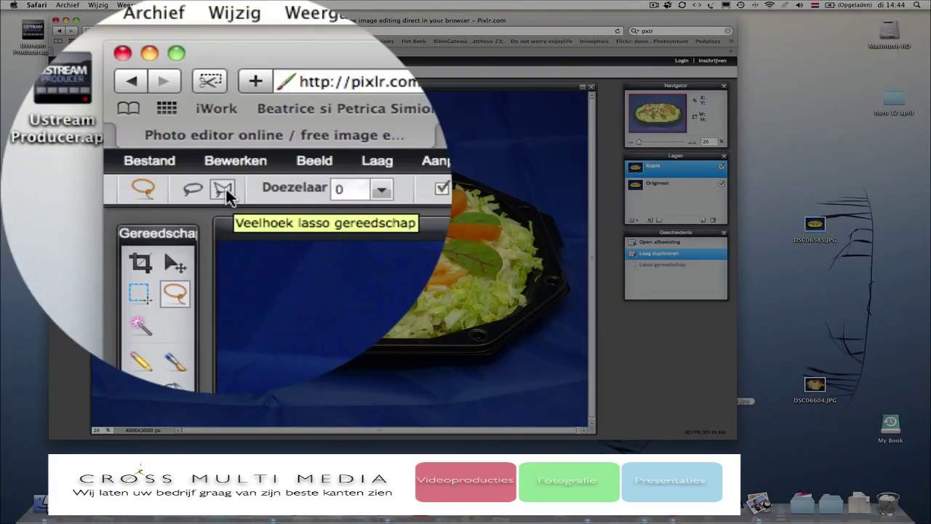
click(381, 189)
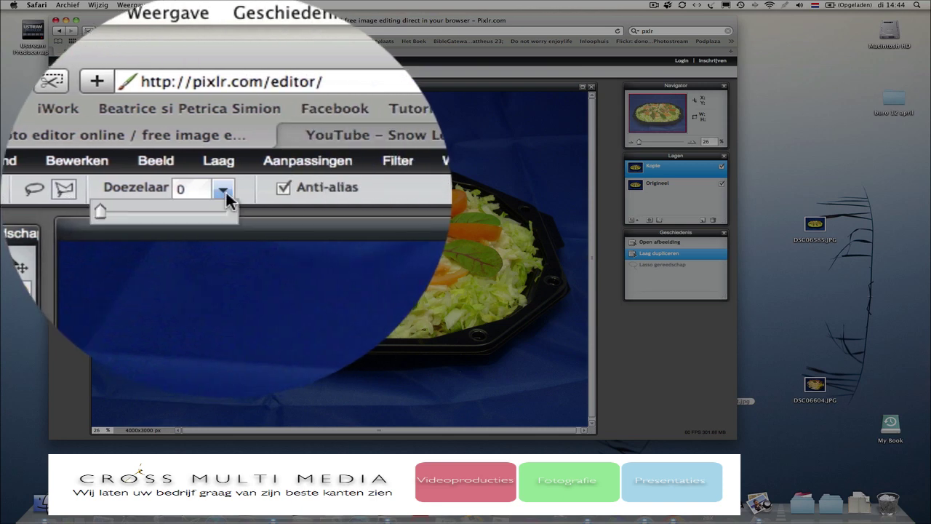
drag(106, 81, 116, 81)
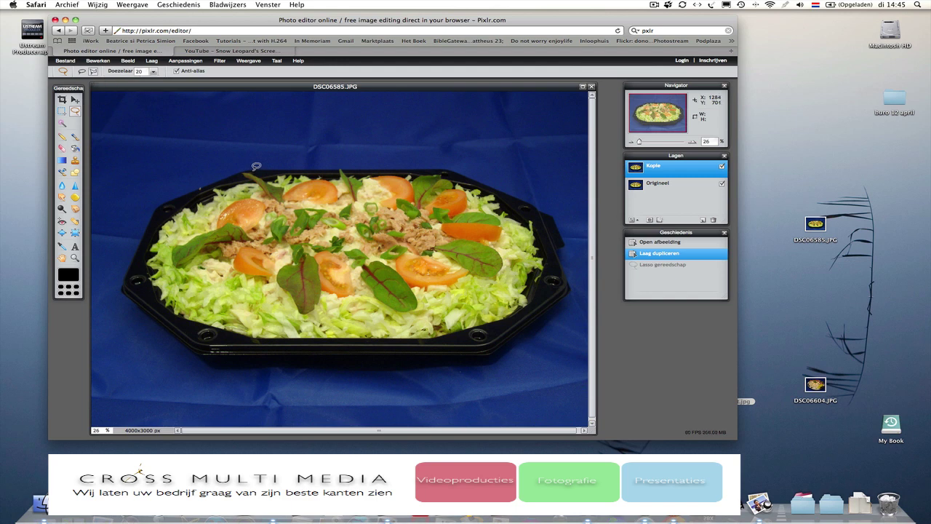
mouse_move(256, 165)
mouse_down()
mouse_move(346, 173)
mouse_move(335, 171)
mouse_move(347, 162)
mouse_move(335, 209)
mouse_move(442, 203)
mouse_move(463, 175)
mouse_move(497, 189)
mouse_move(450, 168)
mouse_move(539, 204)
mouse_move(452, 165)
mouse_up()
mouse_move(452, 166)
mouse_down()
mouse_move(554, 215)
mouse_move(532, 209)
mouse_move(565, 259)
mouse_move(575, 287)
mouse_up()
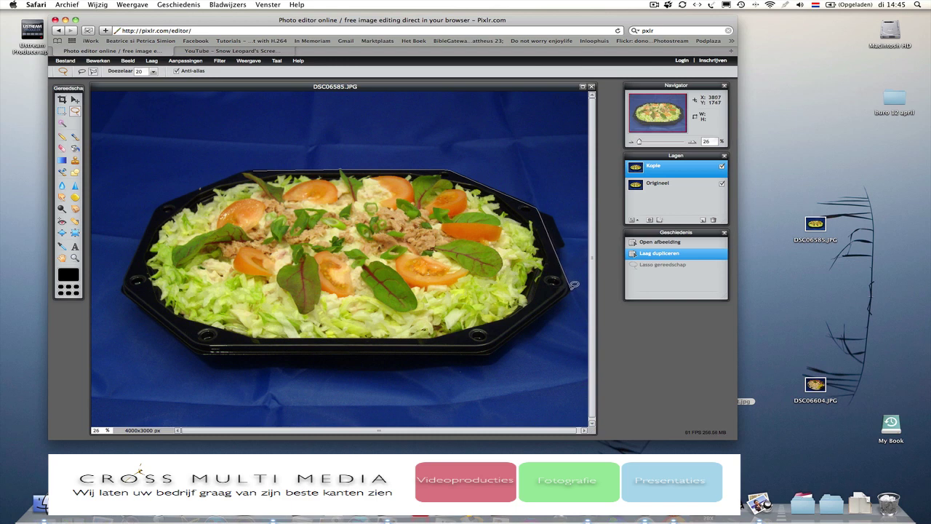
mouse_move(575, 285)
mouse_down()
mouse_move(491, 317)
mouse_move(502, 308)
mouse_move(233, 308)
mouse_move(207, 349)
mouse_up()
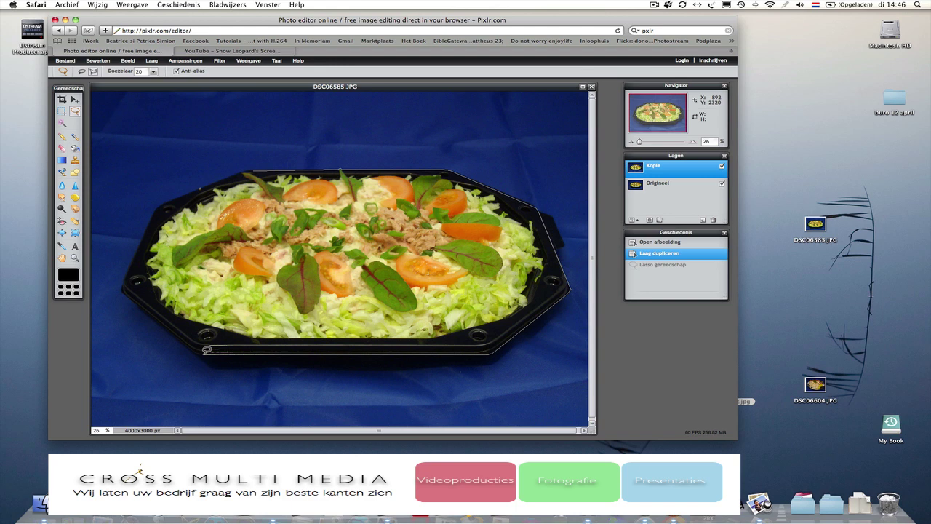
mouse_move(207, 349)
mouse_down()
mouse_move(126, 290)
mouse_move(122, 274)
mouse_move(162, 198)
mouse_move(253, 166)
mouse_up()
drag(258, 165, 262, 166)
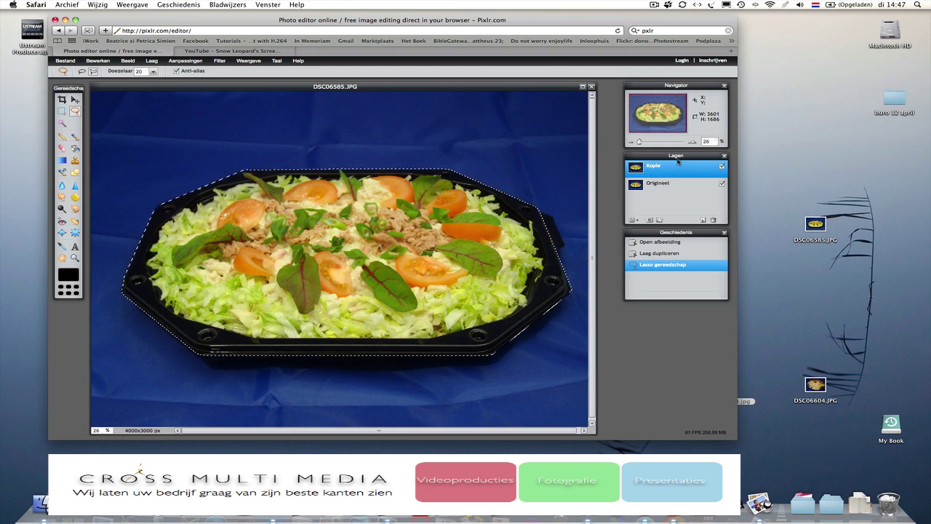
Step: Add a layer mask to the Kopie layer from the tray selection and hide the Origineel layer
drag(686, 157, 682, 156)
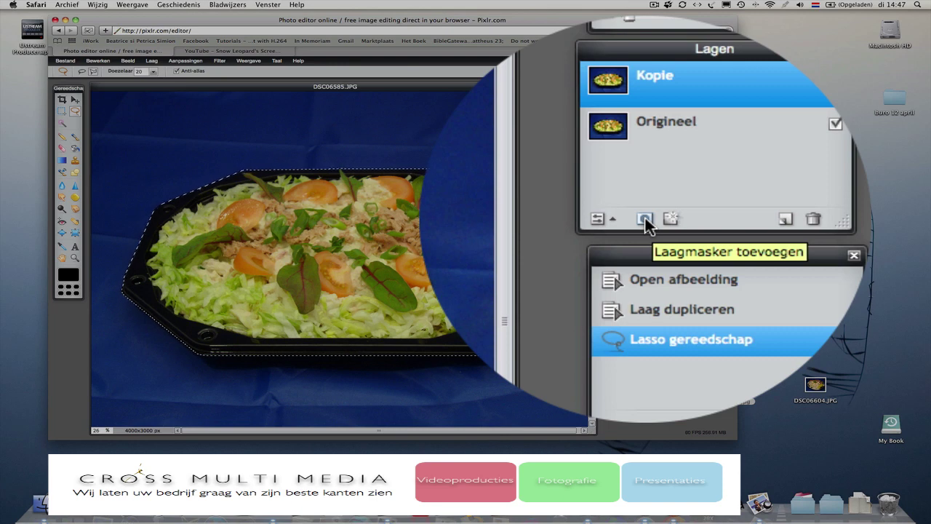
click(644, 220)
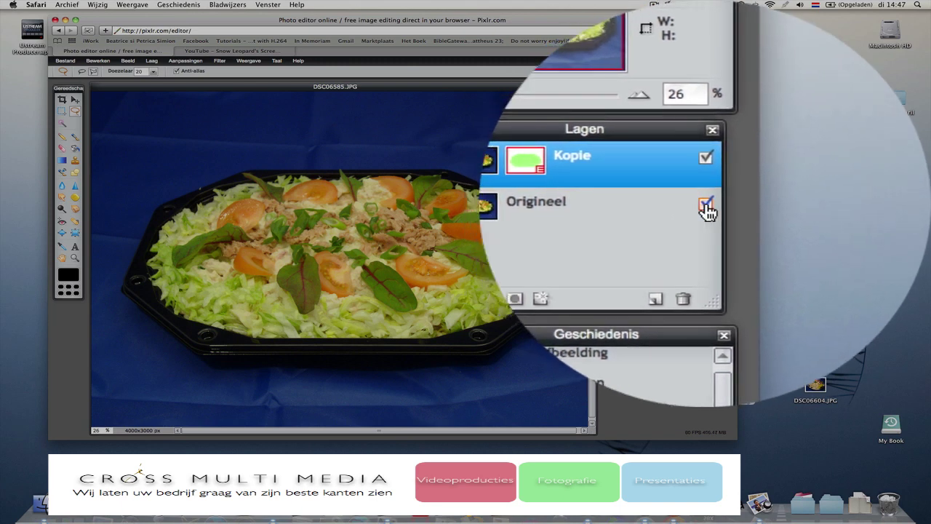
click(717, 184)
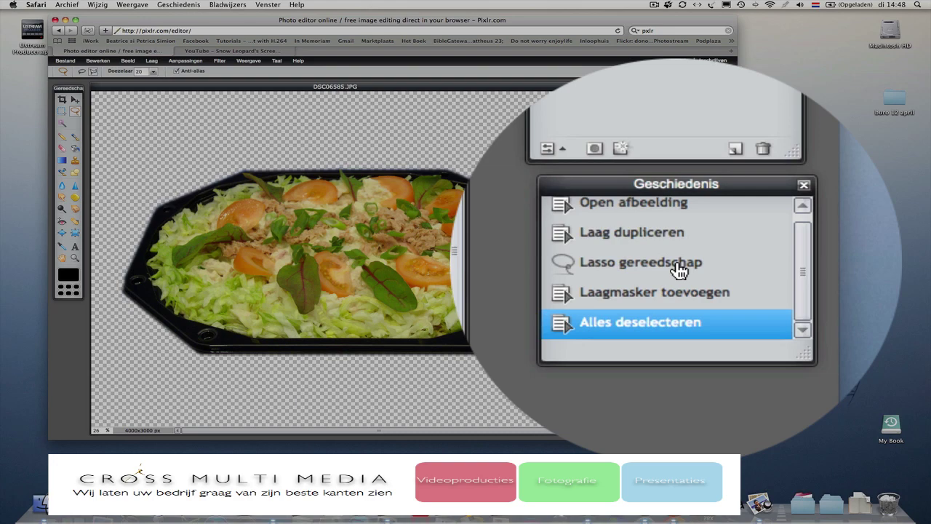
Step: Revert to the lasso selection in the history and add the Kopie layer mask again with the lasso feather set to 10
click(677, 263)
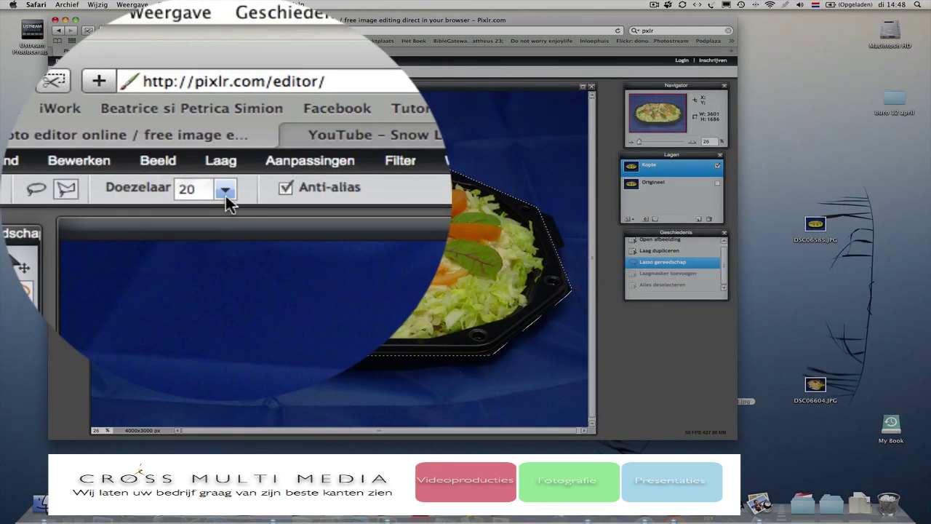
click(226, 190)
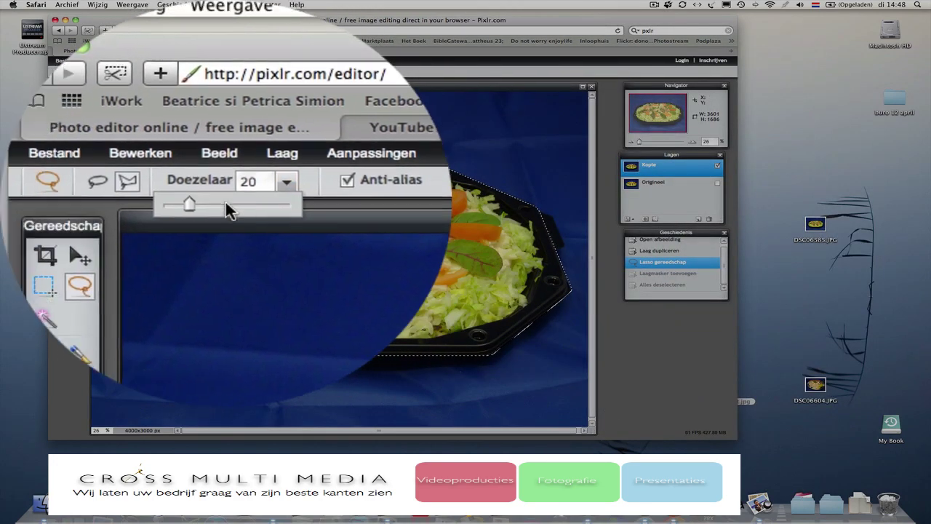
drag(225, 203, 224, 207)
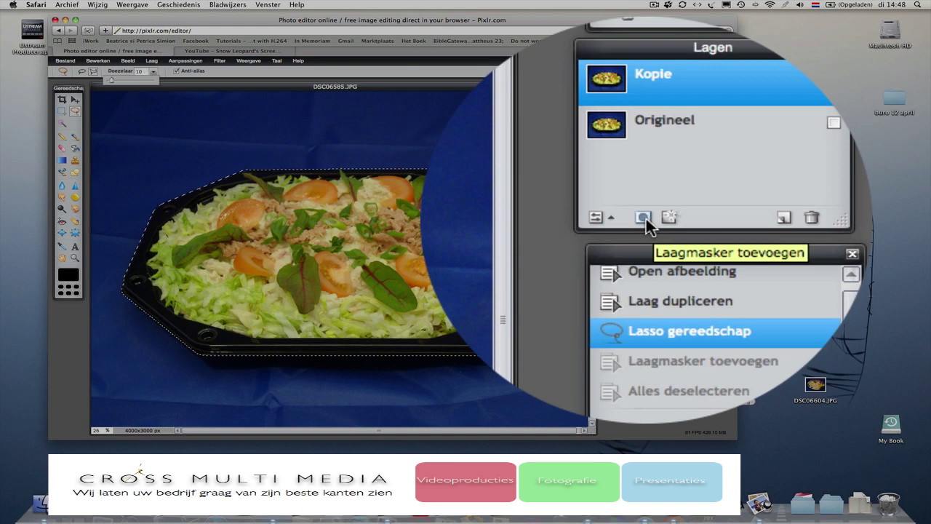
click(645, 219)
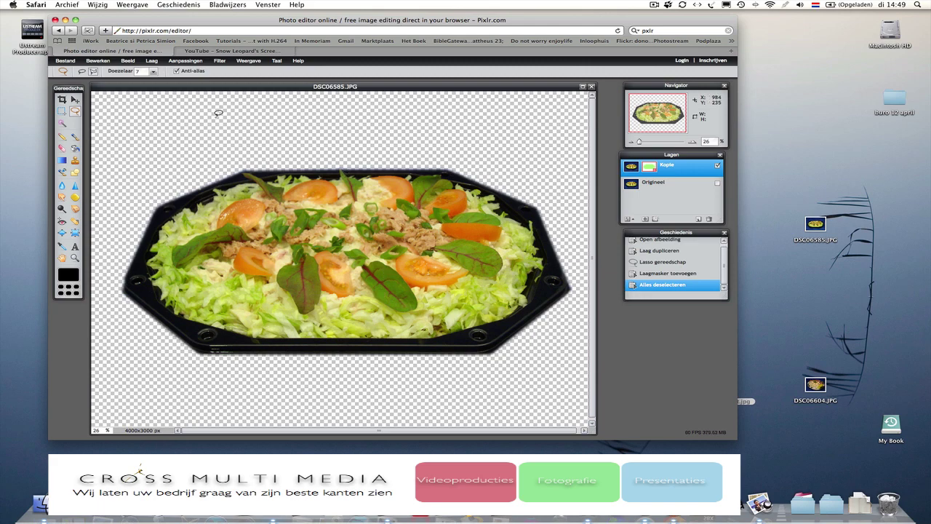
Step: Adjust the Kopie layer's brightness to 3 and its contrast to 15
click(185, 60)
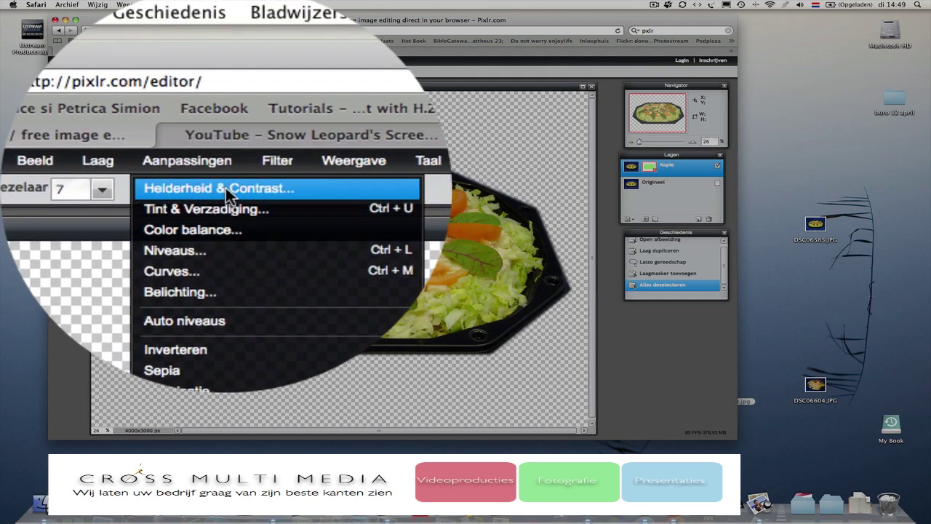
click(226, 189)
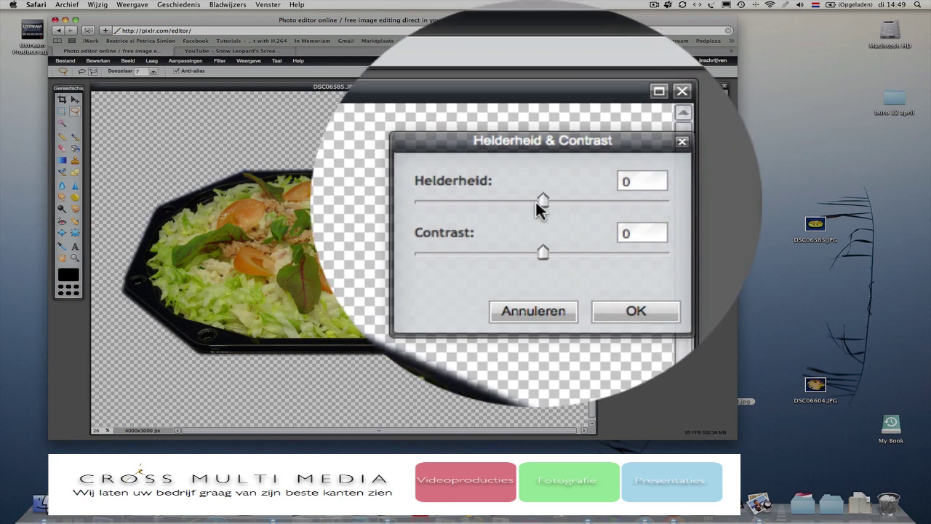
drag(539, 129, 541, 131)
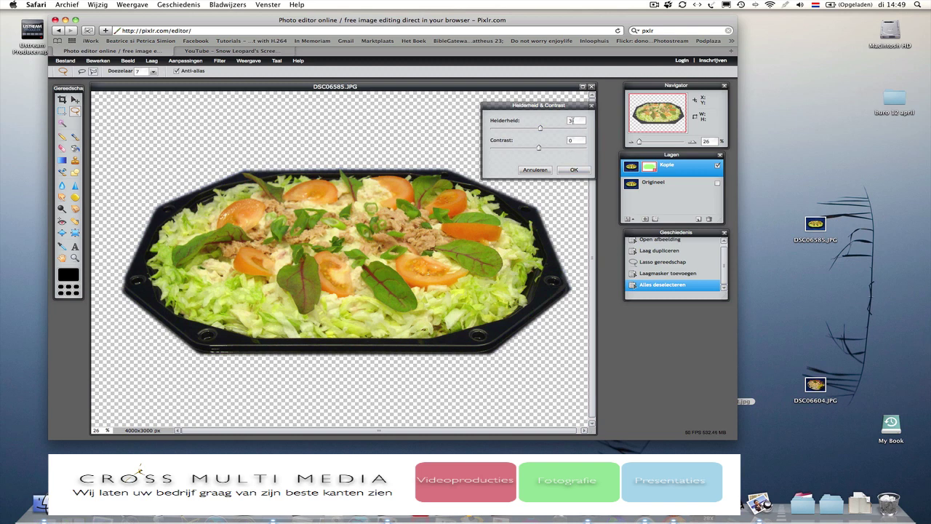
click(568, 121)
drag(540, 151, 545, 151)
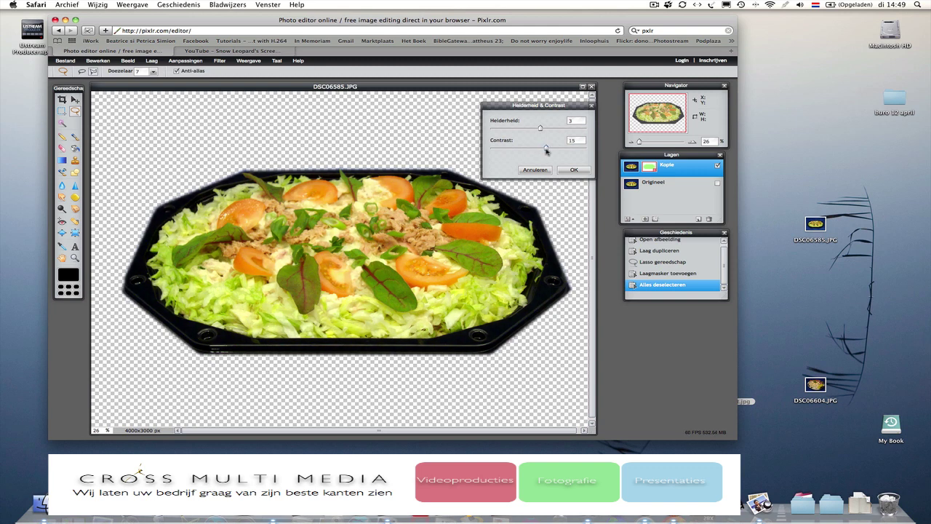
click(574, 171)
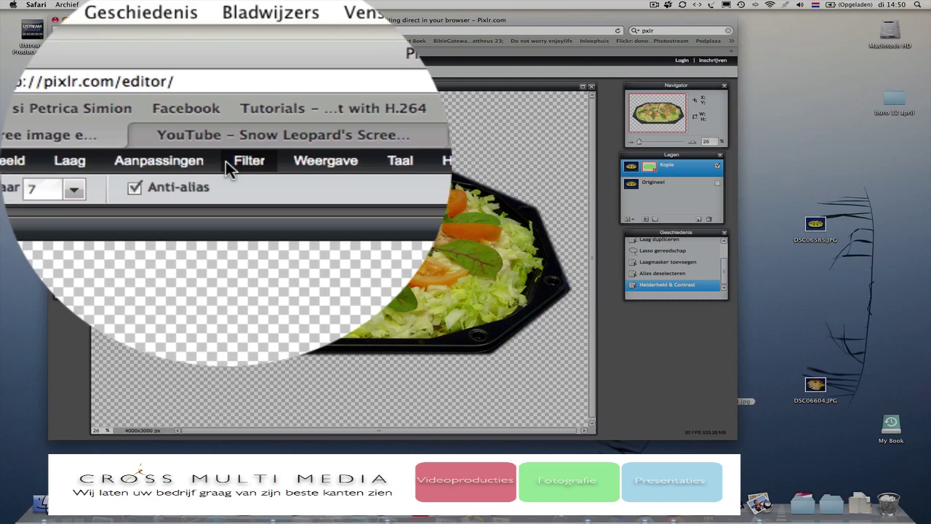
Step: Apply a Color balance adjustment to the Kopie layer with a red offset of 10 and a slight positive green offset
click(218, 61)
click(185, 61)
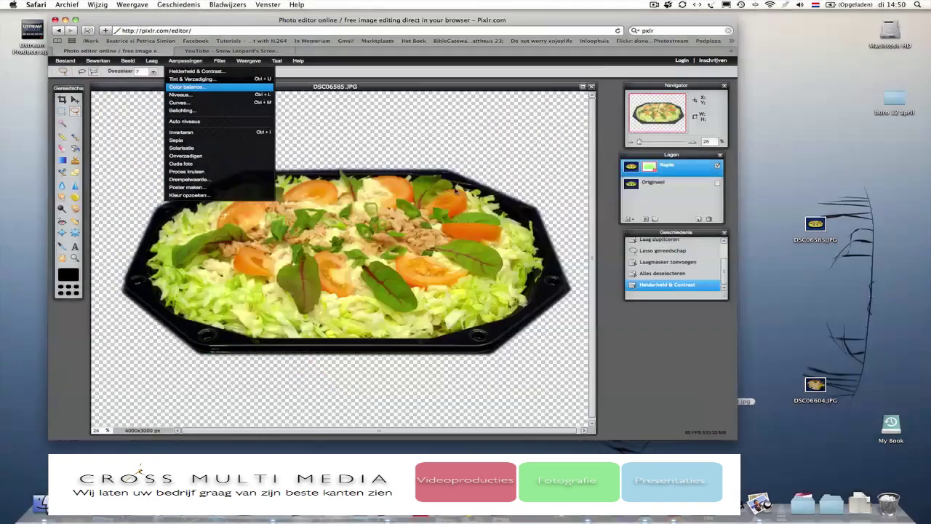
click(204, 87)
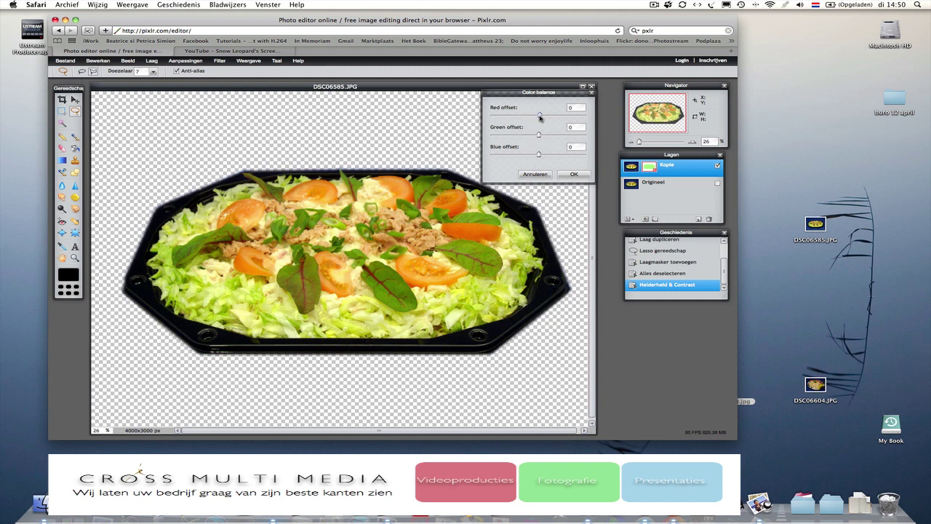
drag(539, 117, 543, 118)
drag(541, 135, 543, 135)
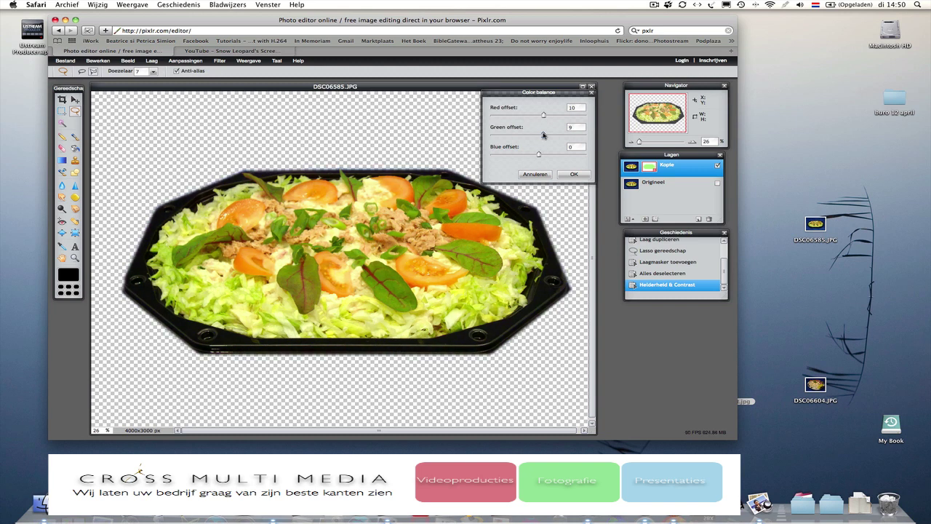
drag(542, 135, 541, 135)
click(574, 175)
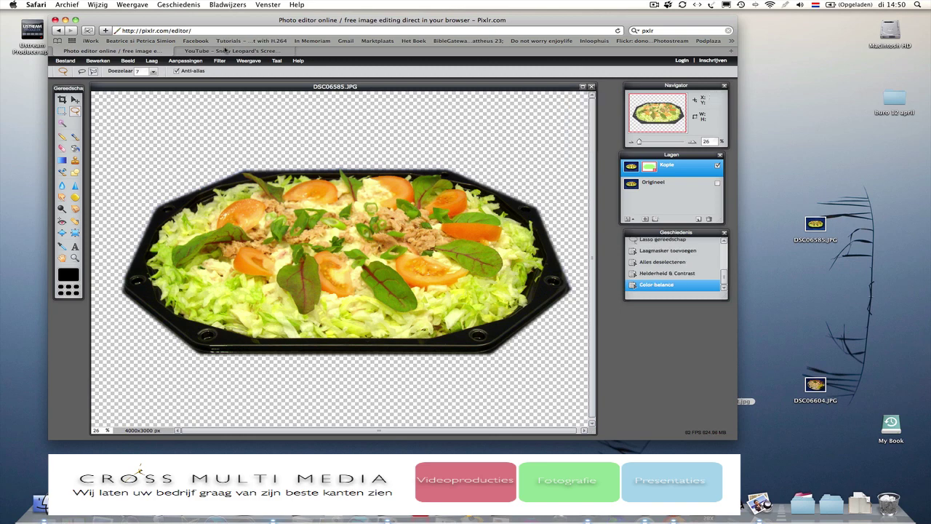
Step: Try a saturation of 61 on the Kopie layer, and apply only a slight saturation increase instead
click(186, 61)
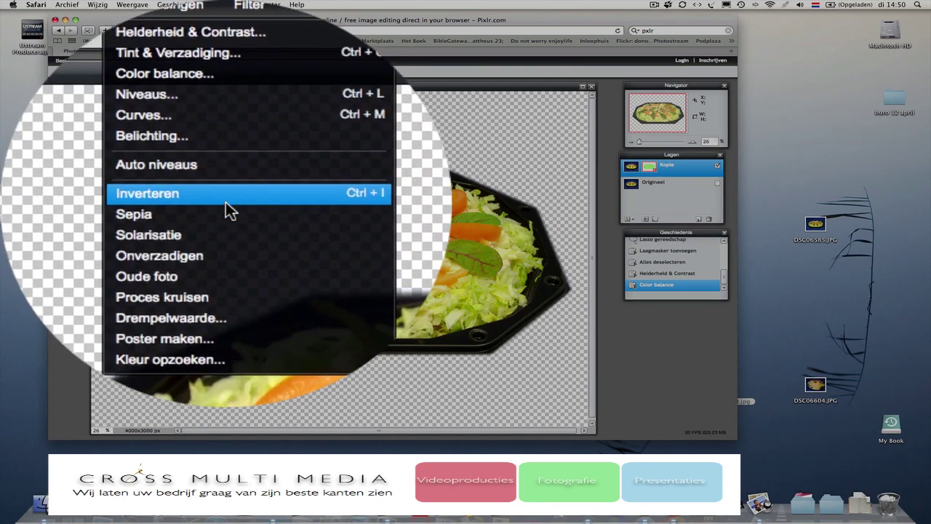
click(215, 79)
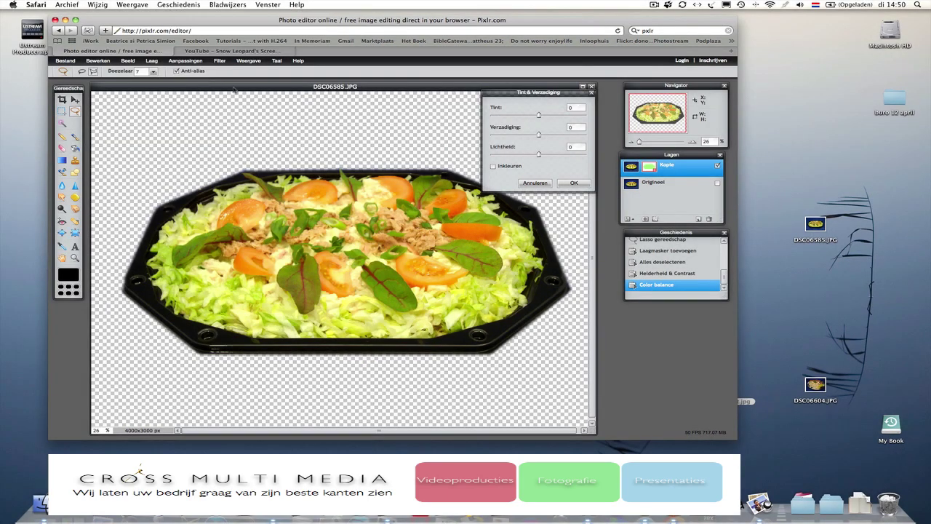
drag(541, 95, 179, 109)
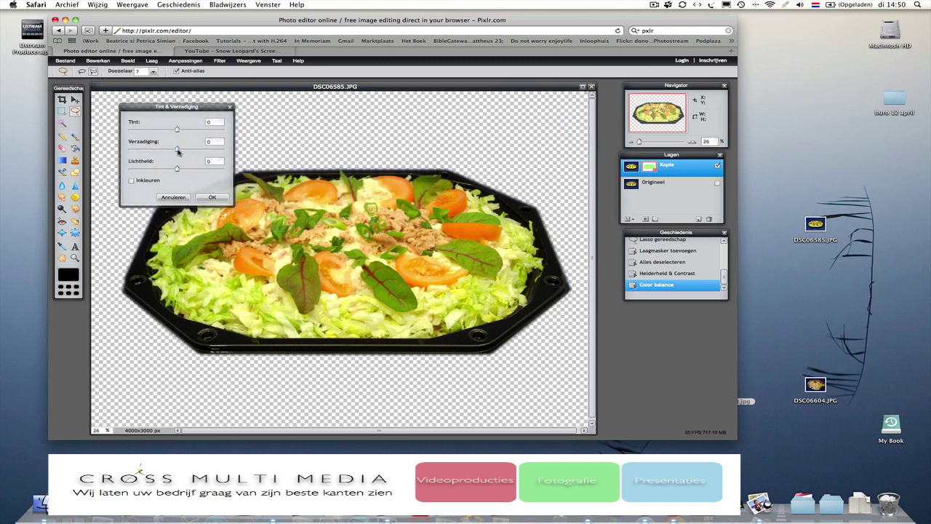
drag(177, 152, 207, 153)
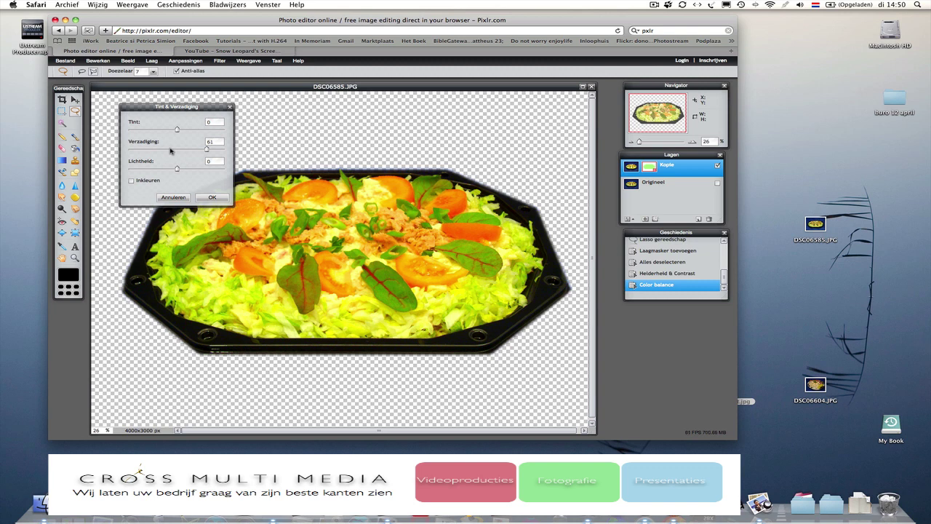
click(177, 150)
drag(176, 151, 180, 151)
click(208, 198)
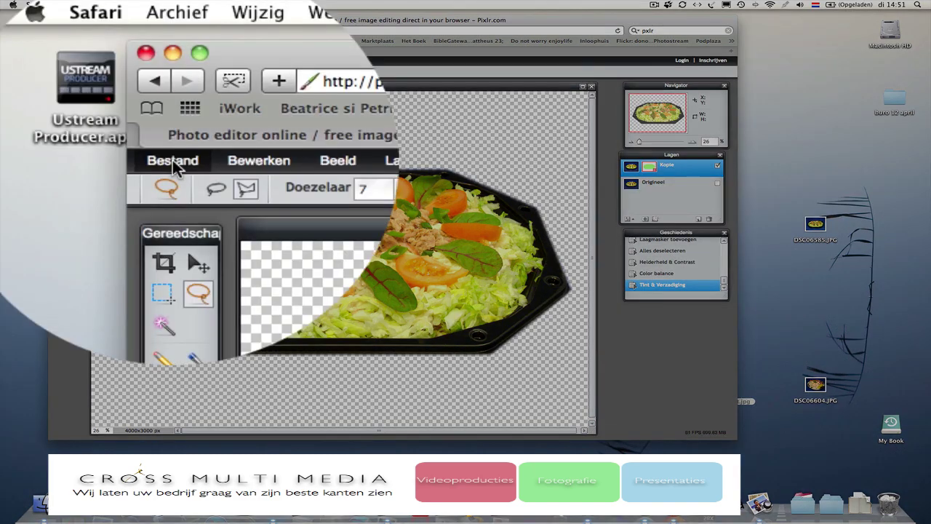
Step: Save the image to the desktop as a transparent PNG named Salade schotel MC and open the saved file
click(65, 60)
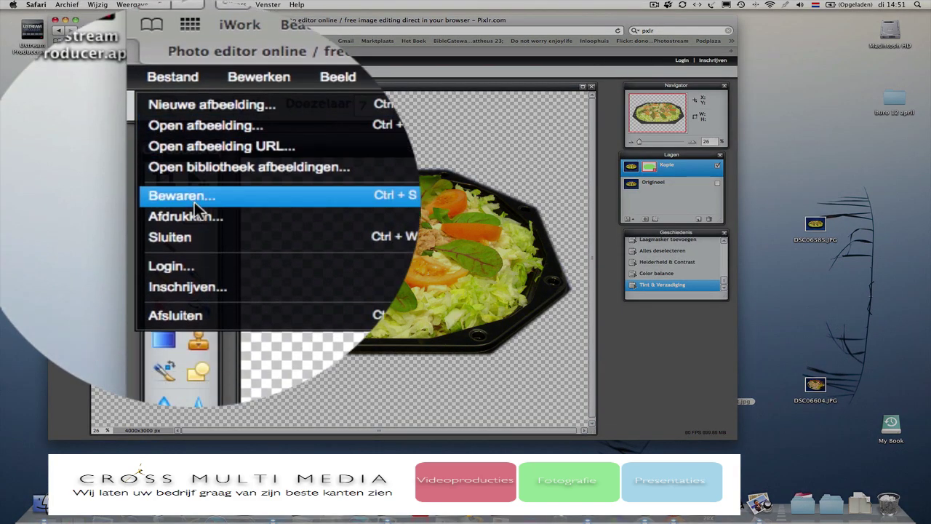
click(182, 279)
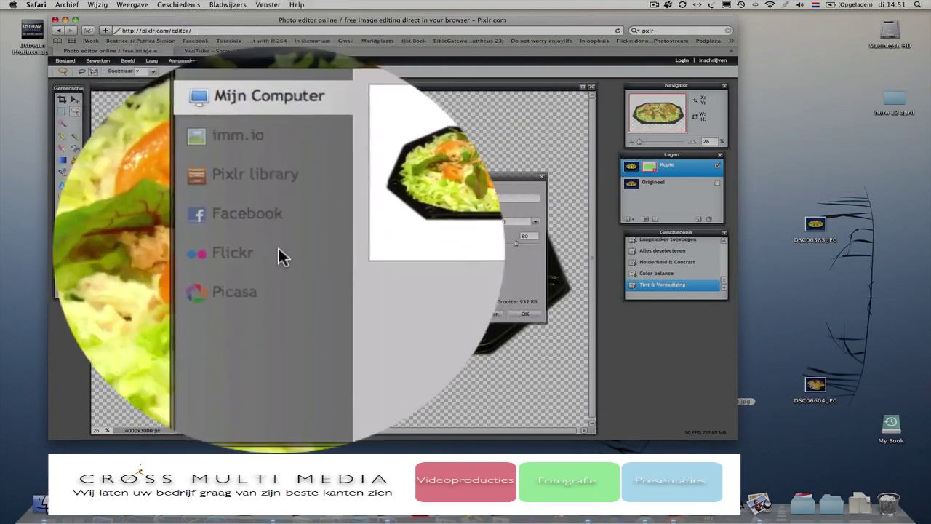
click(451, 205)
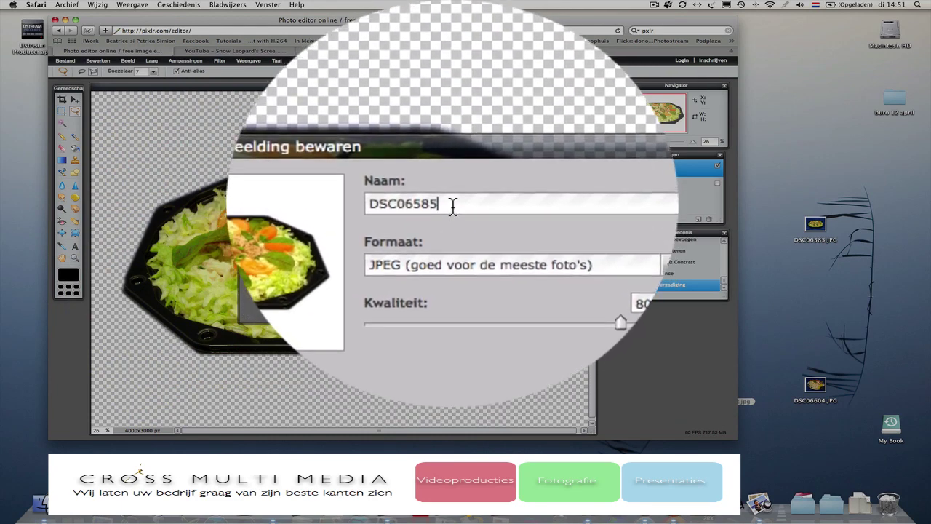
drag(452, 205, 422, 202)
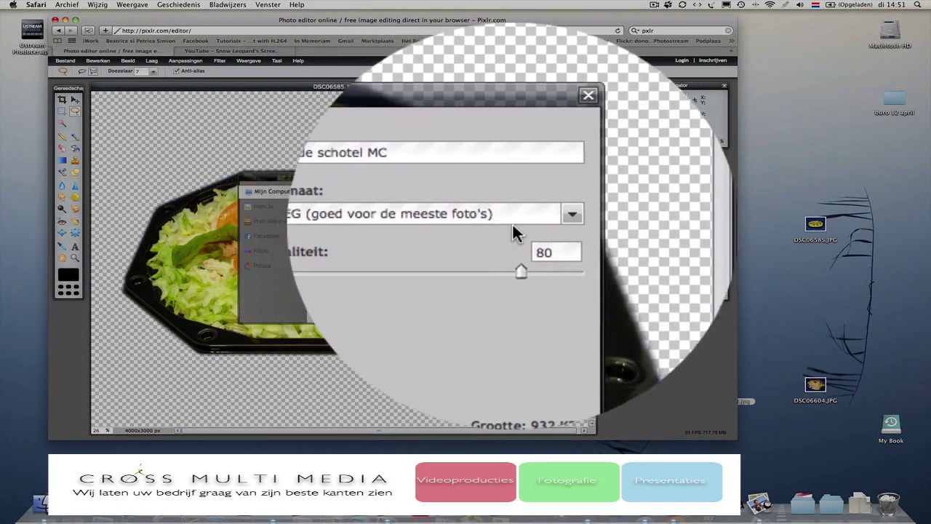
click(536, 222)
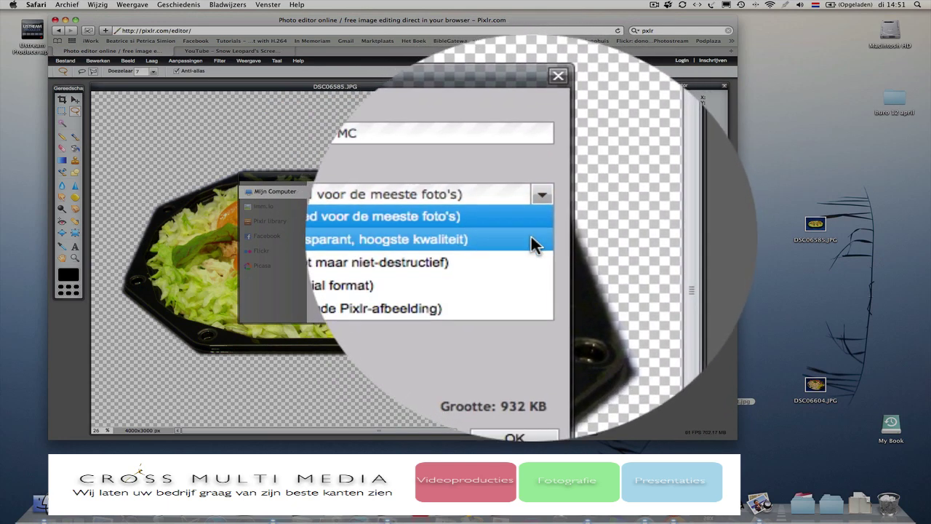
click(531, 240)
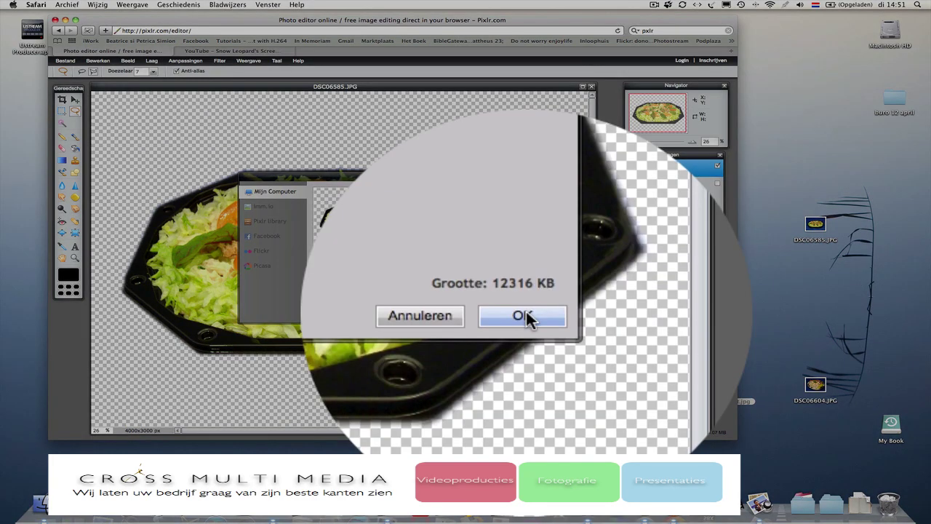
click(526, 312)
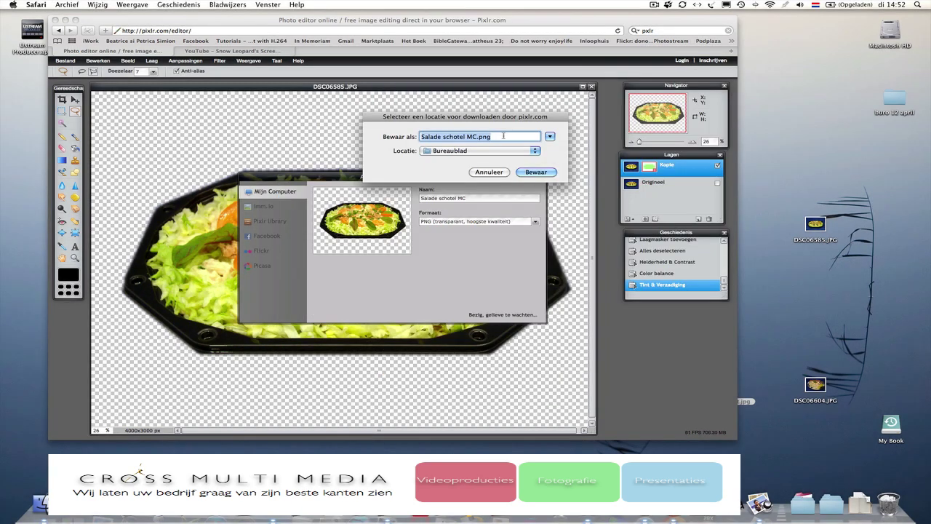
key(Return)
double_click(892, 148)
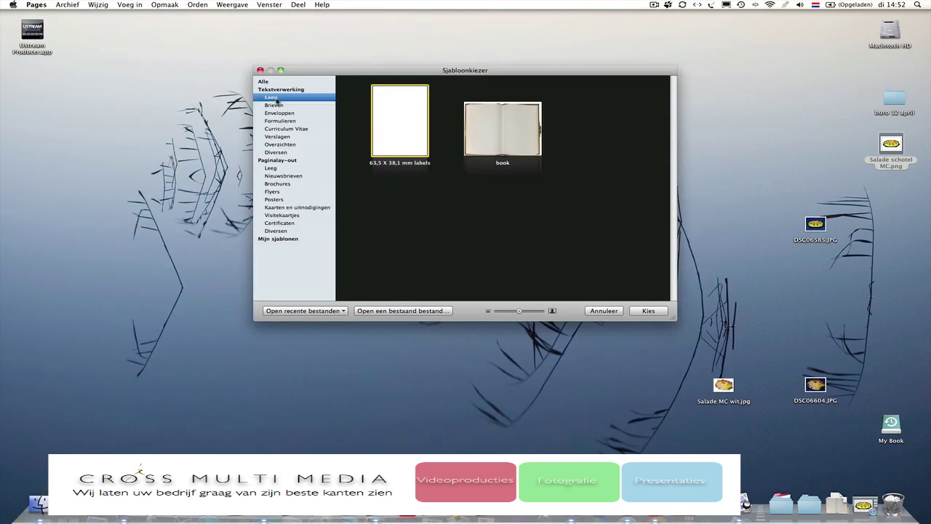
Step: Switch to Pages, create a blank text document and place Salade schotel MC.png near the top of its page
click(645, 313)
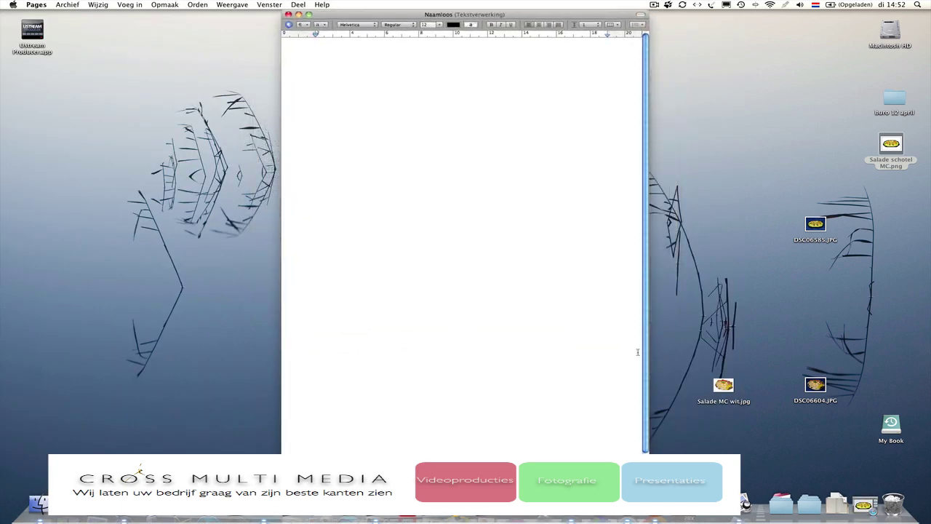
drag(876, 150, 469, 149)
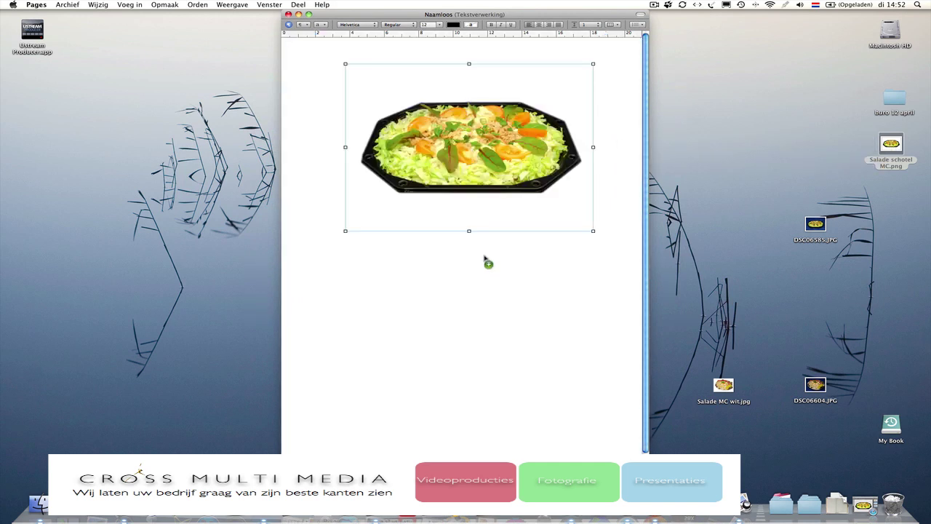
click(485, 259)
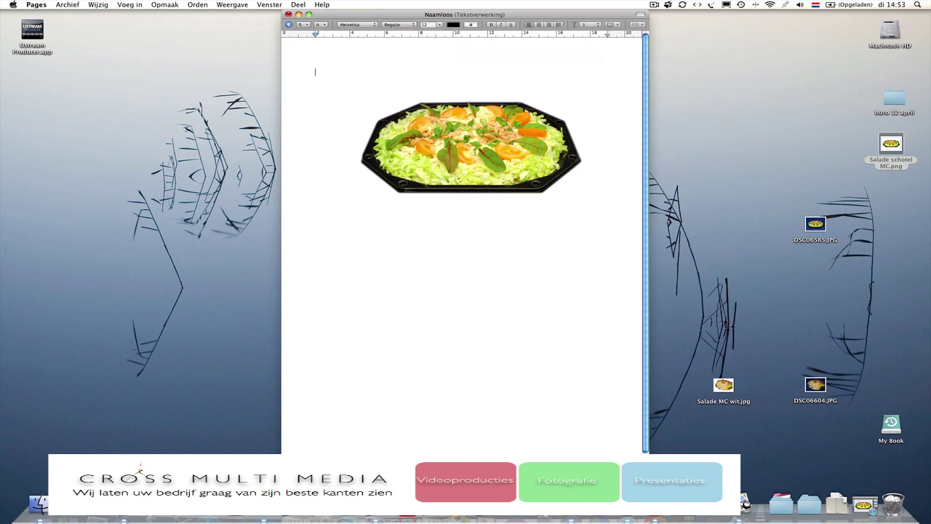
click(484, 143)
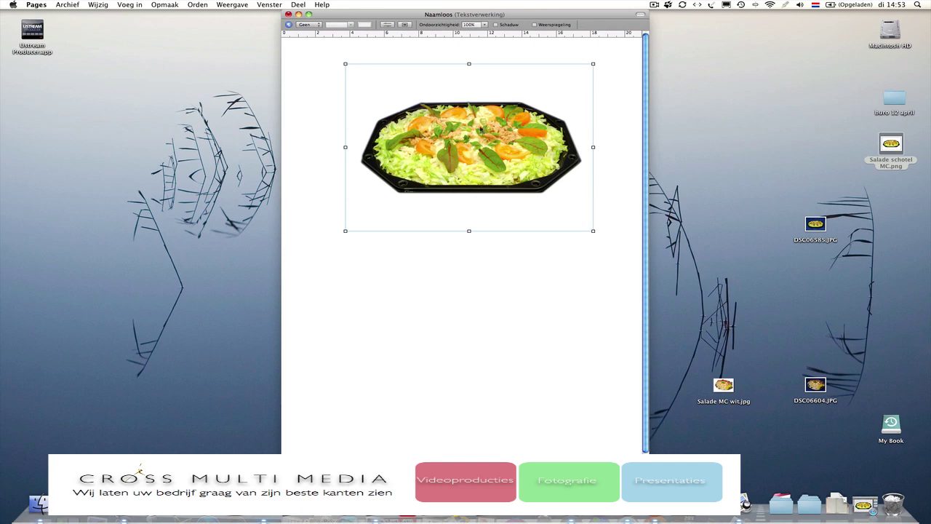
Step: Quit Pages
click(35, 5)
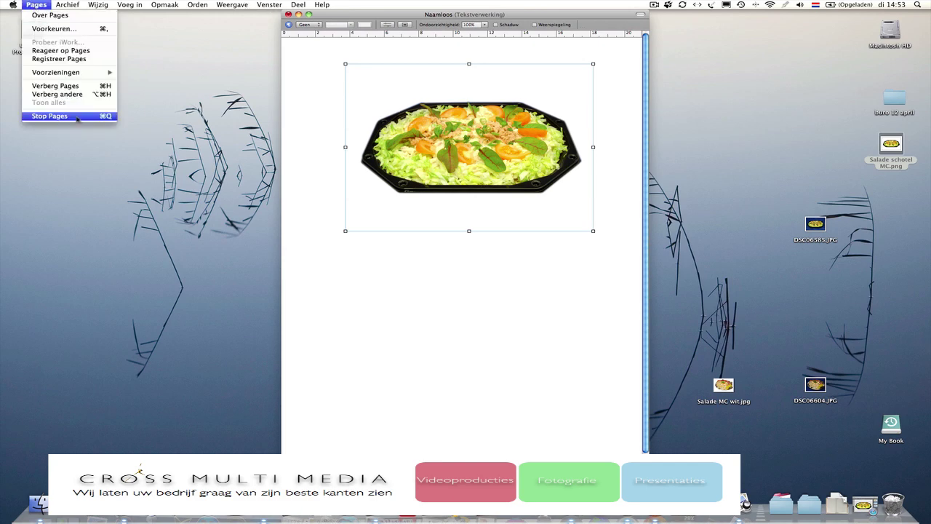
click(44, 118)
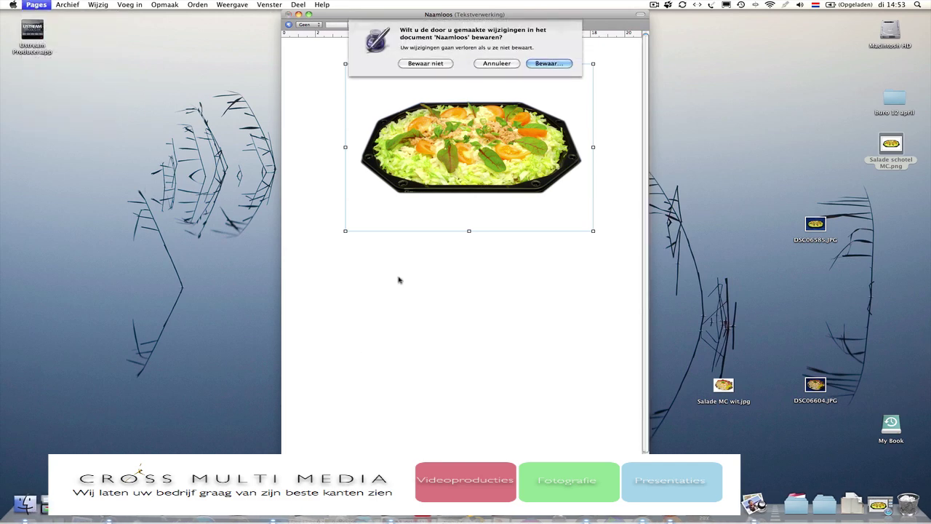